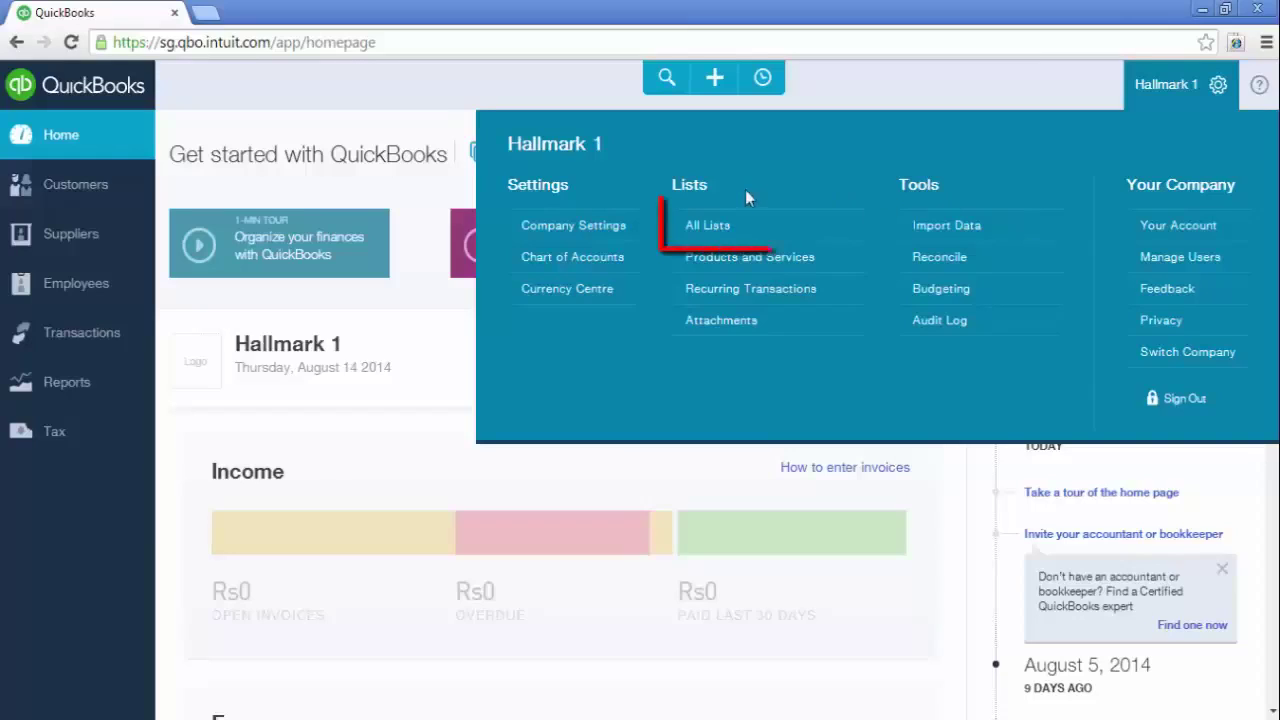
Open the All Lists page with Chart of Accounts, Payment Methods, Terms and Attachments
click(702, 231)
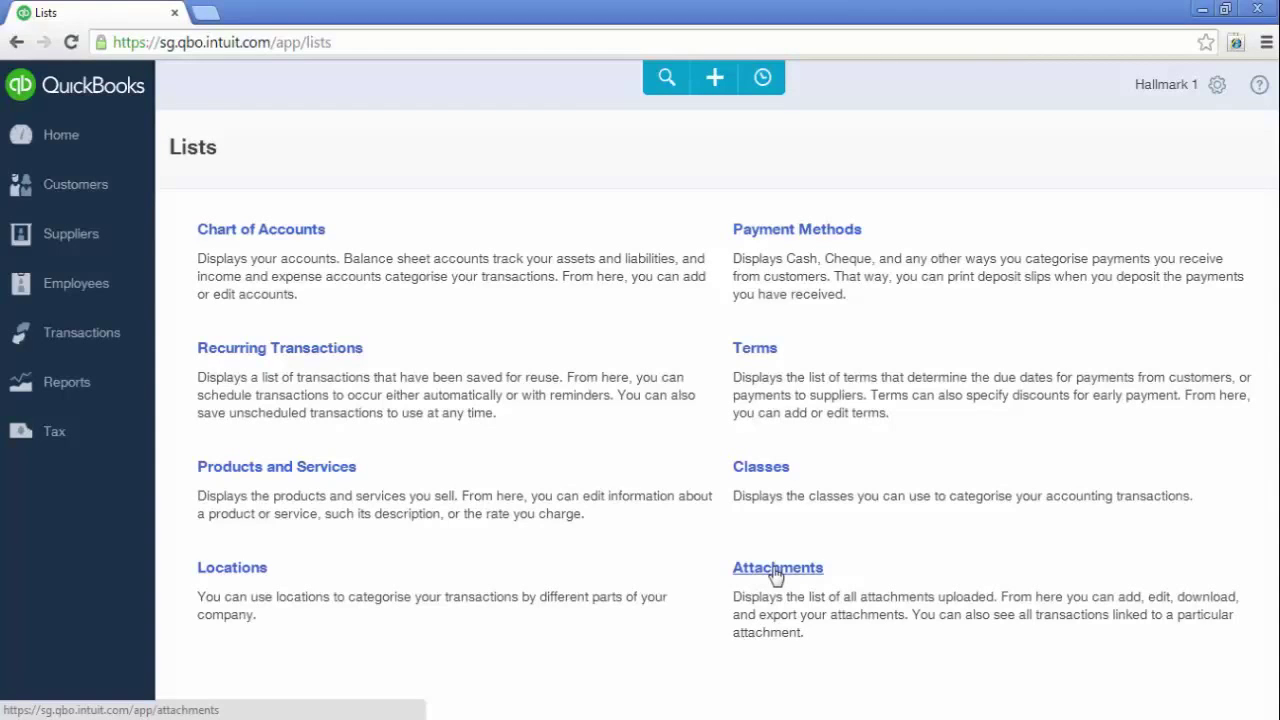
Go to Manage Users and begin a new user as Regular or custom user
click(1218, 88)
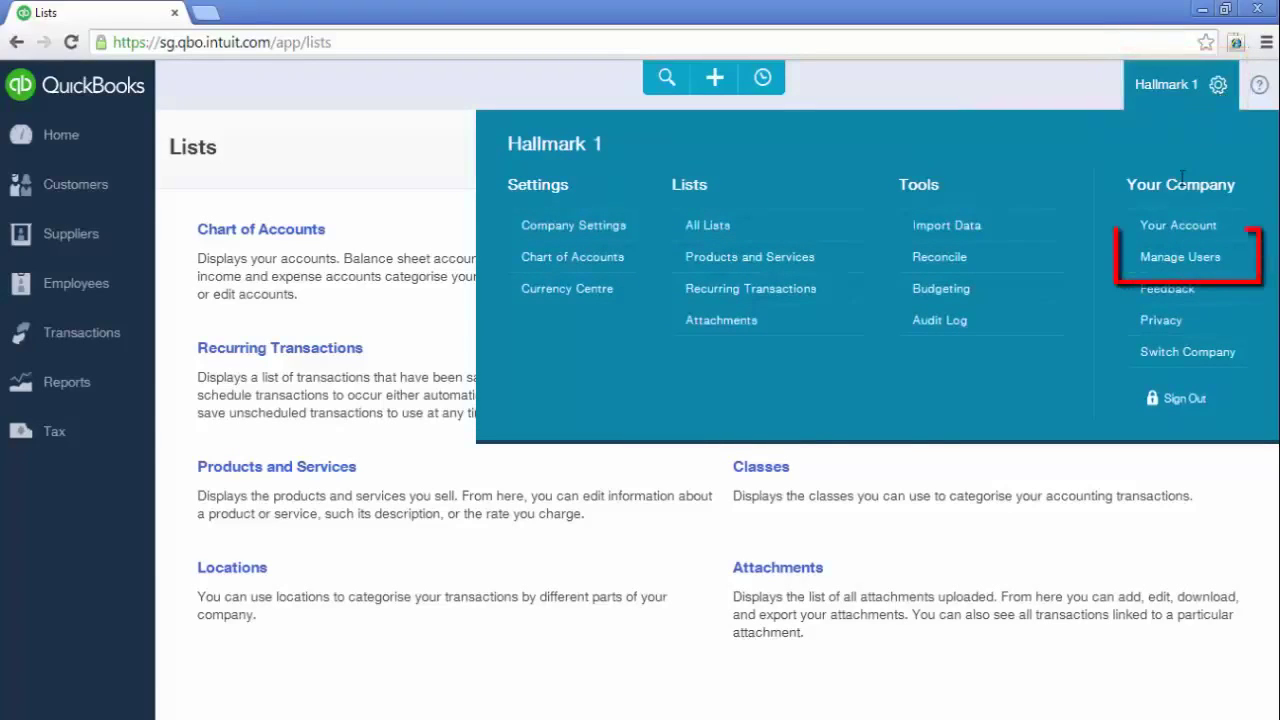
click(1177, 258)
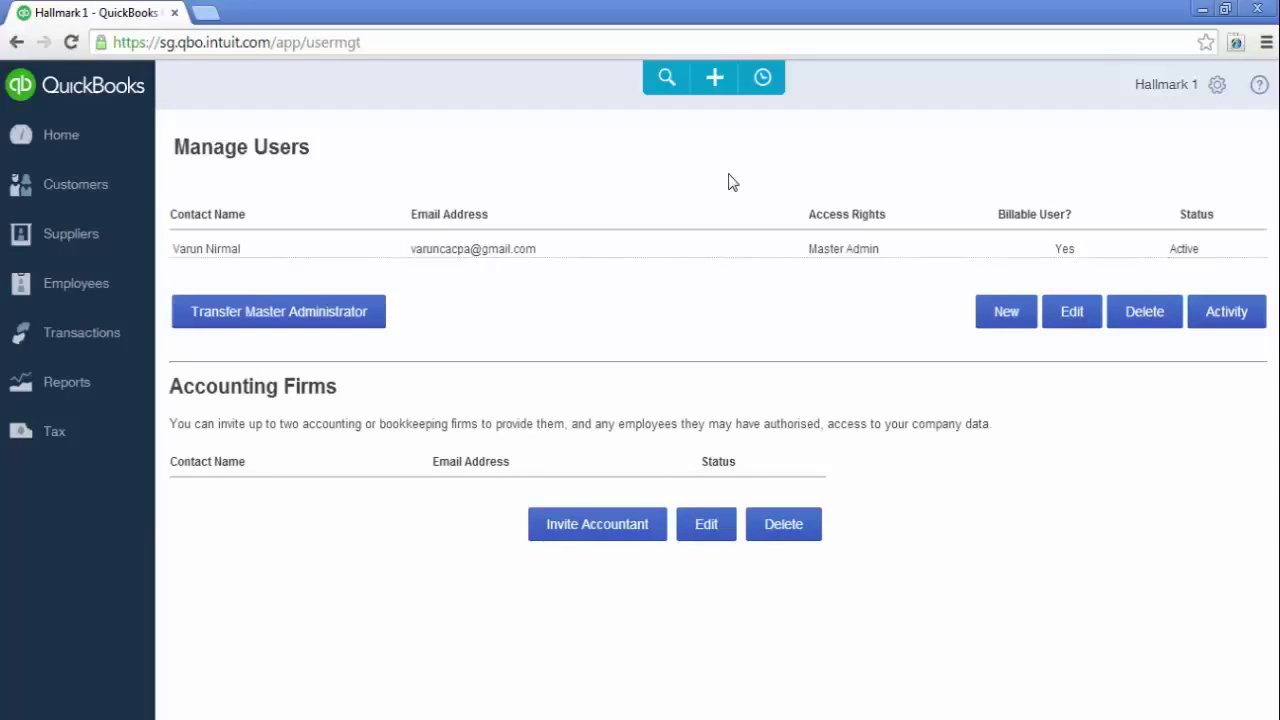
click(1013, 318)
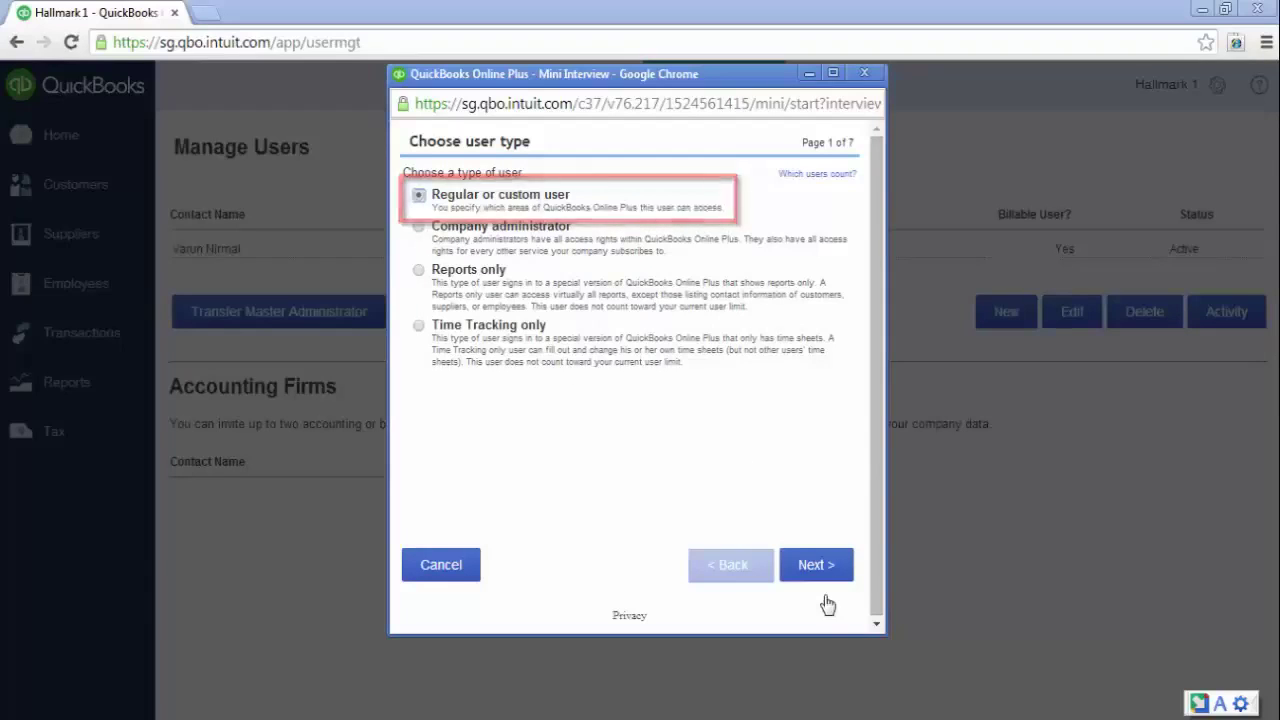
Grant Limited access covering Customers and Sales and Suppliers & Purchases
click(815, 566)
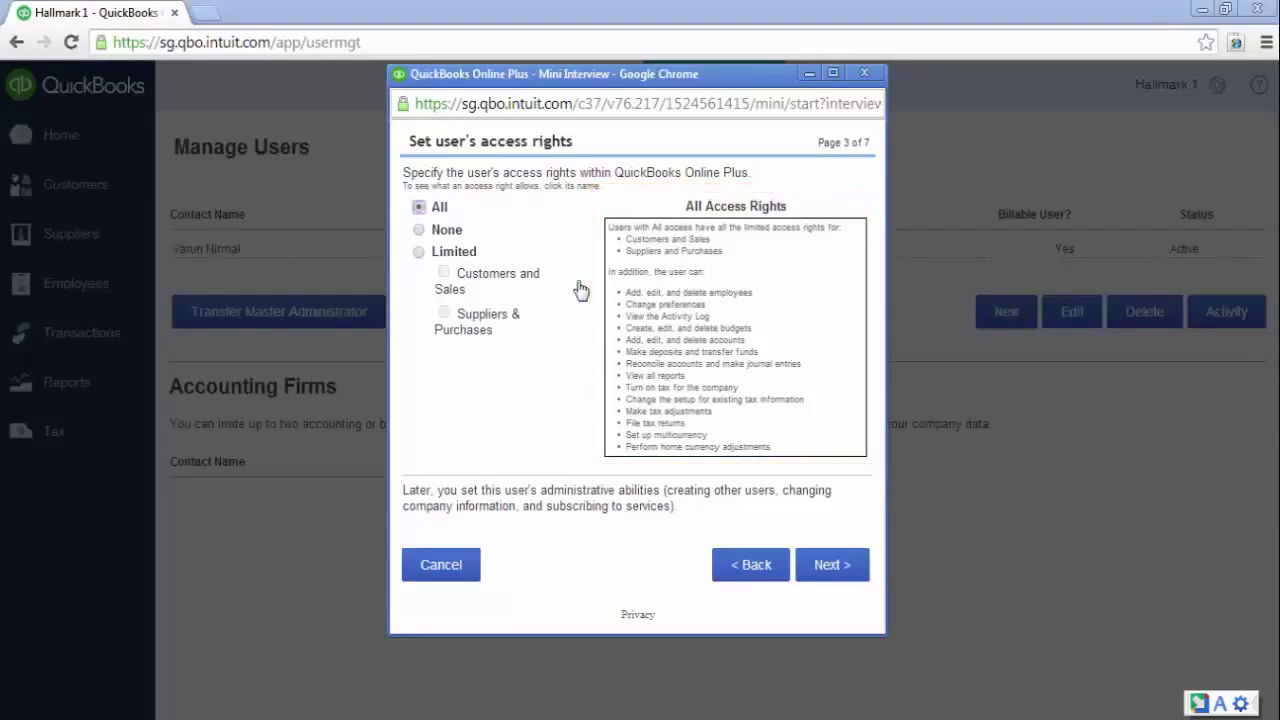
click(420, 254)
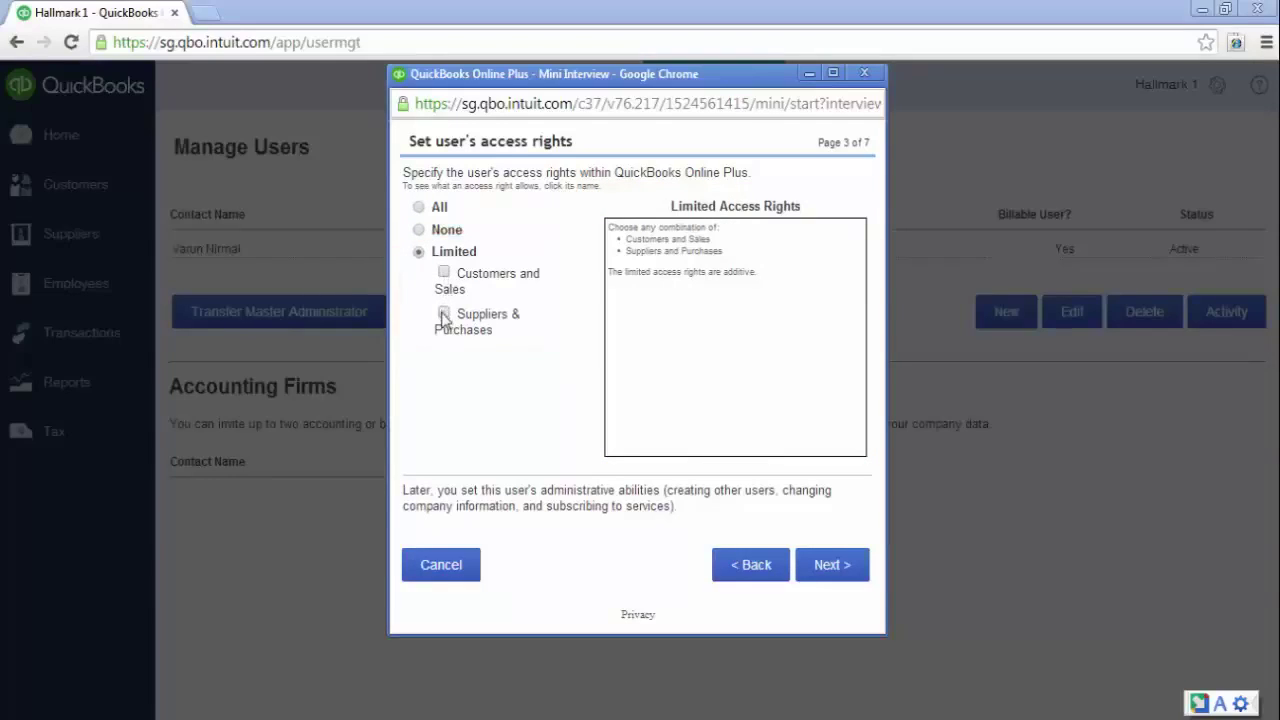
click(444, 315)
click(445, 273)
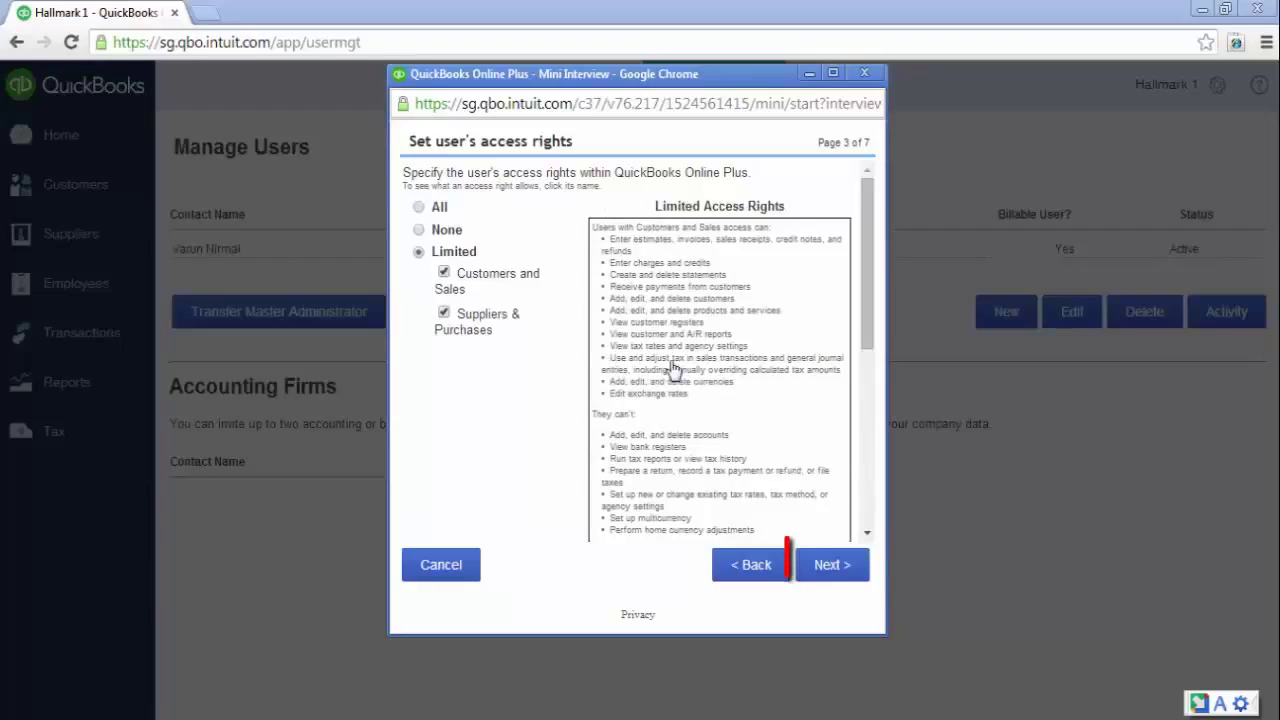
click(830, 565)
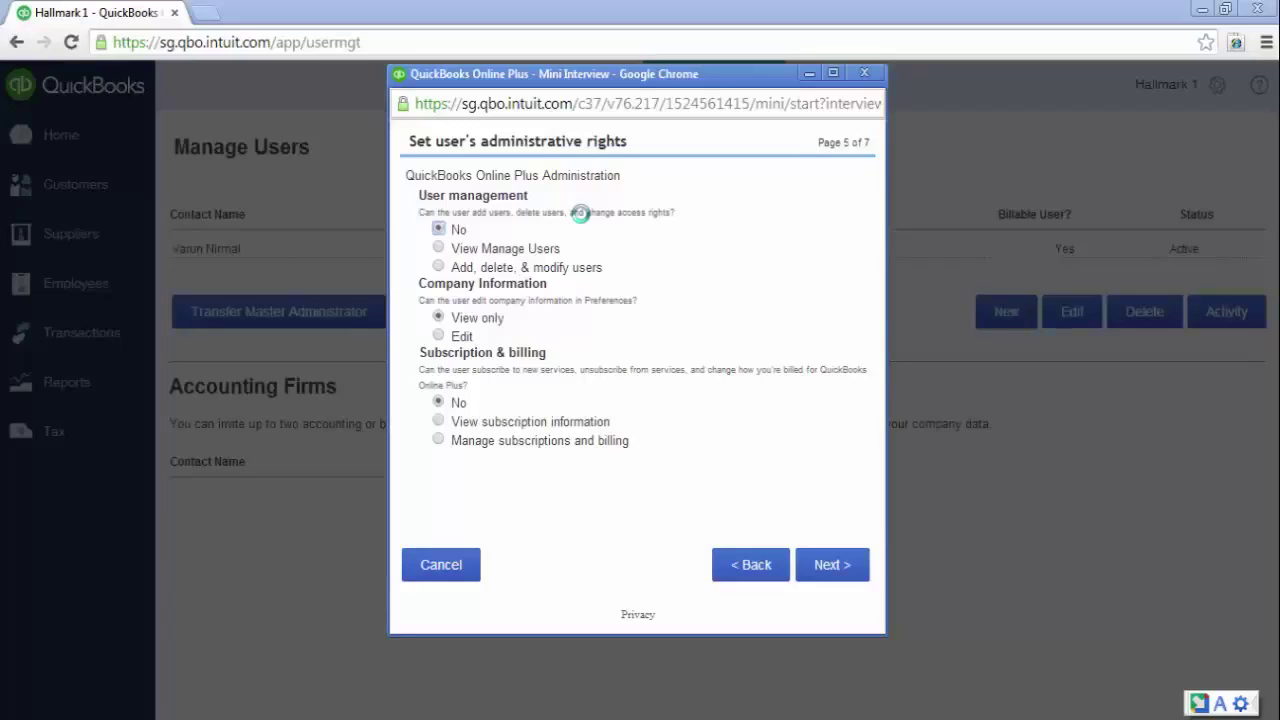
Accept no user management, view-only company information and no billing rights
click(829, 567)
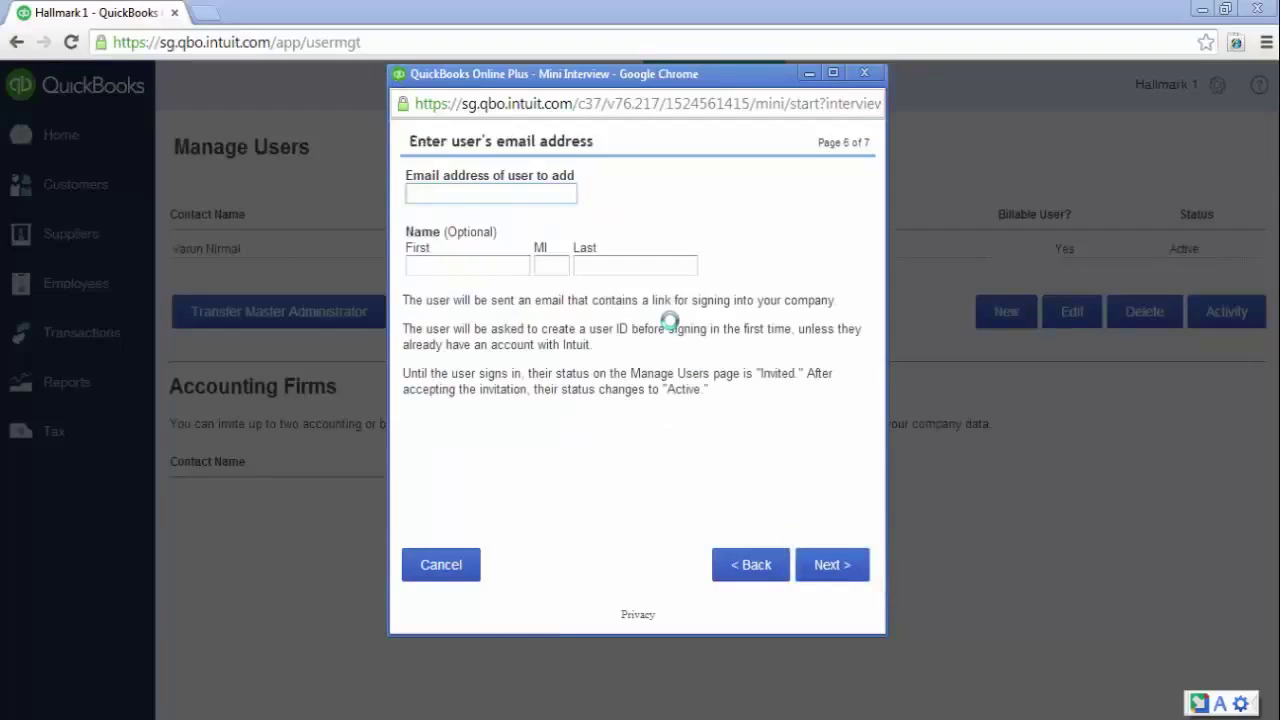
Enter the new user's e-mail, first and last name, and finish adding them
text(abc@abc.com)
key(Tab)
text(A)
key(Tab)
key(Tab)
text(C)
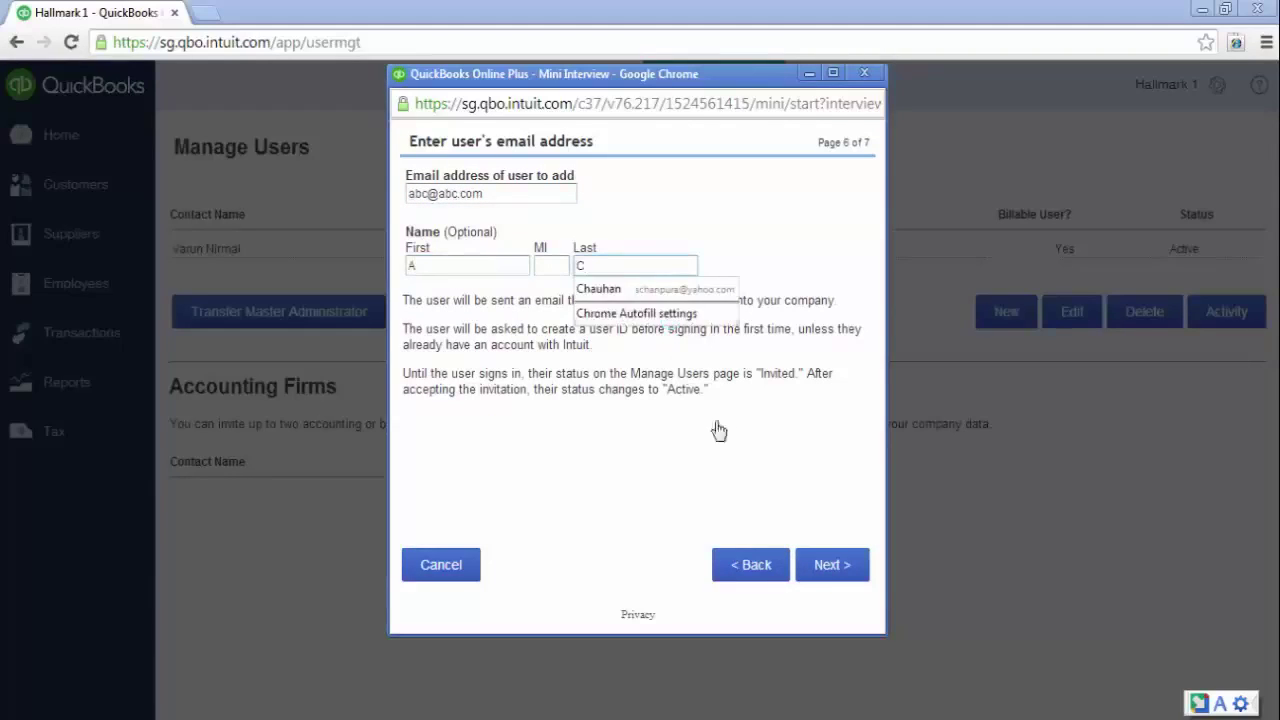
click(832, 564)
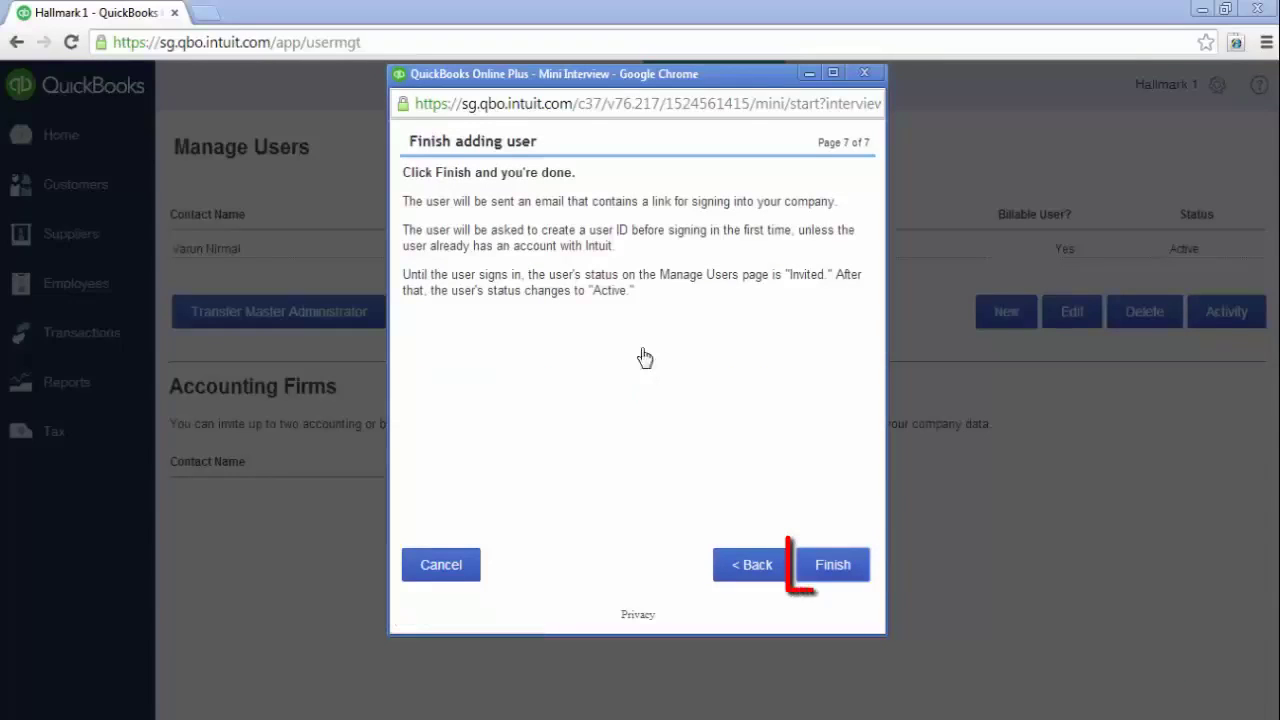
click(825, 566)
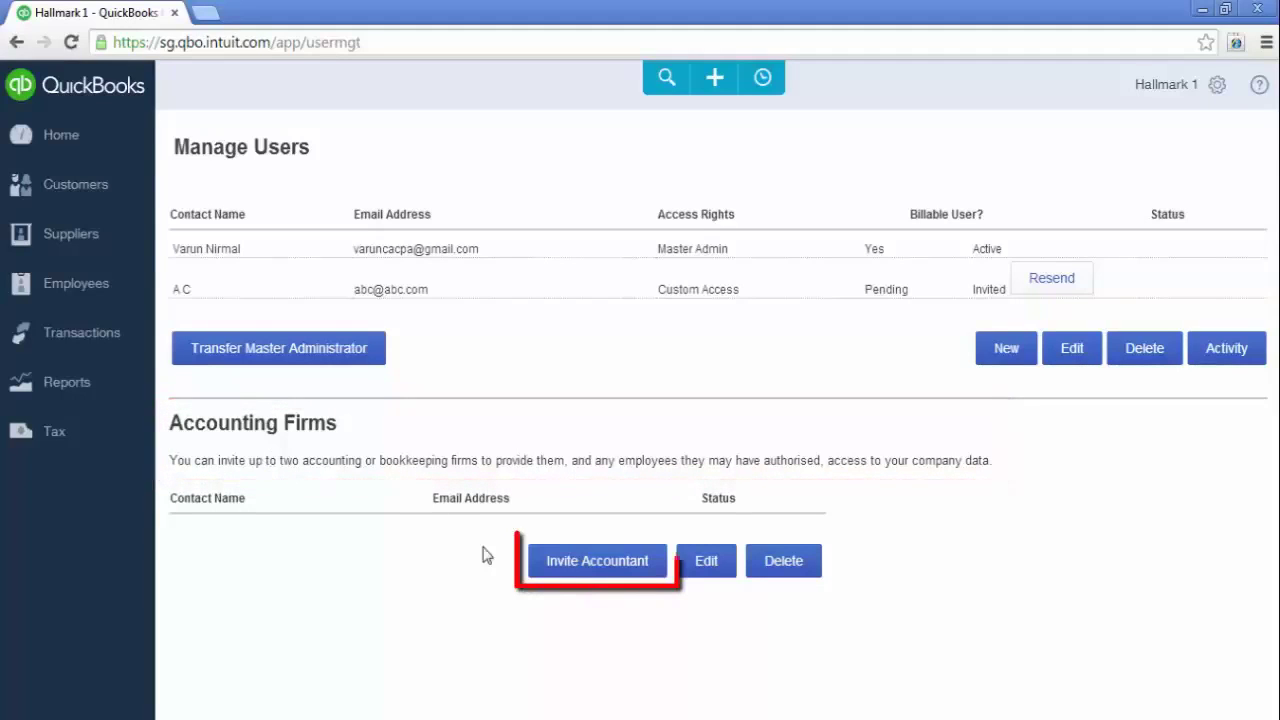
Invite an accountant by entering their e-mail, first and last name, then send the invitation
click(598, 566)
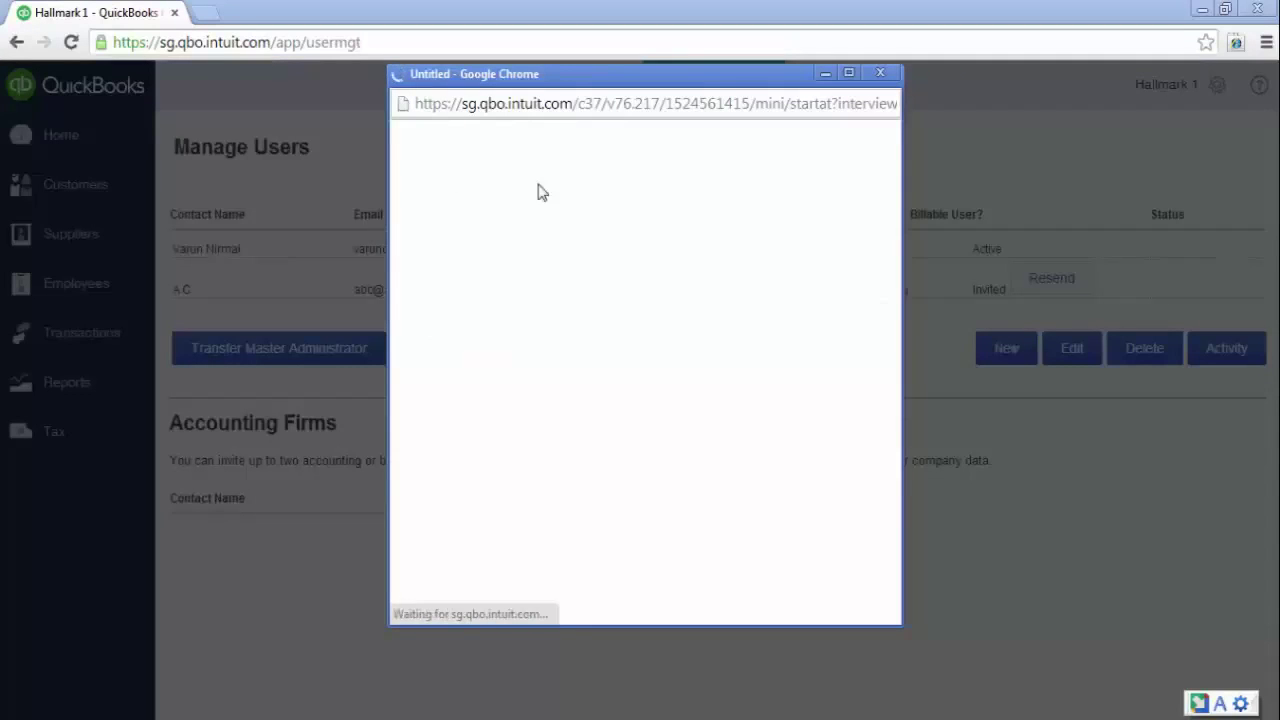
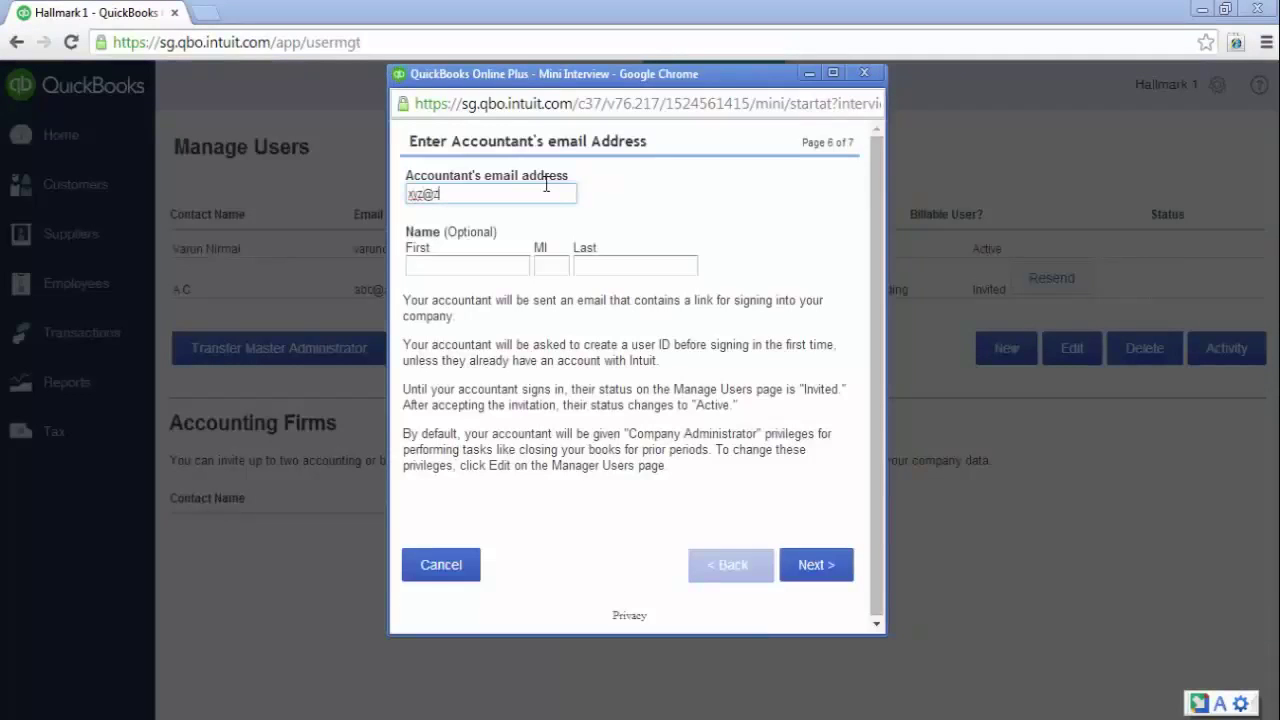
key(Tab)
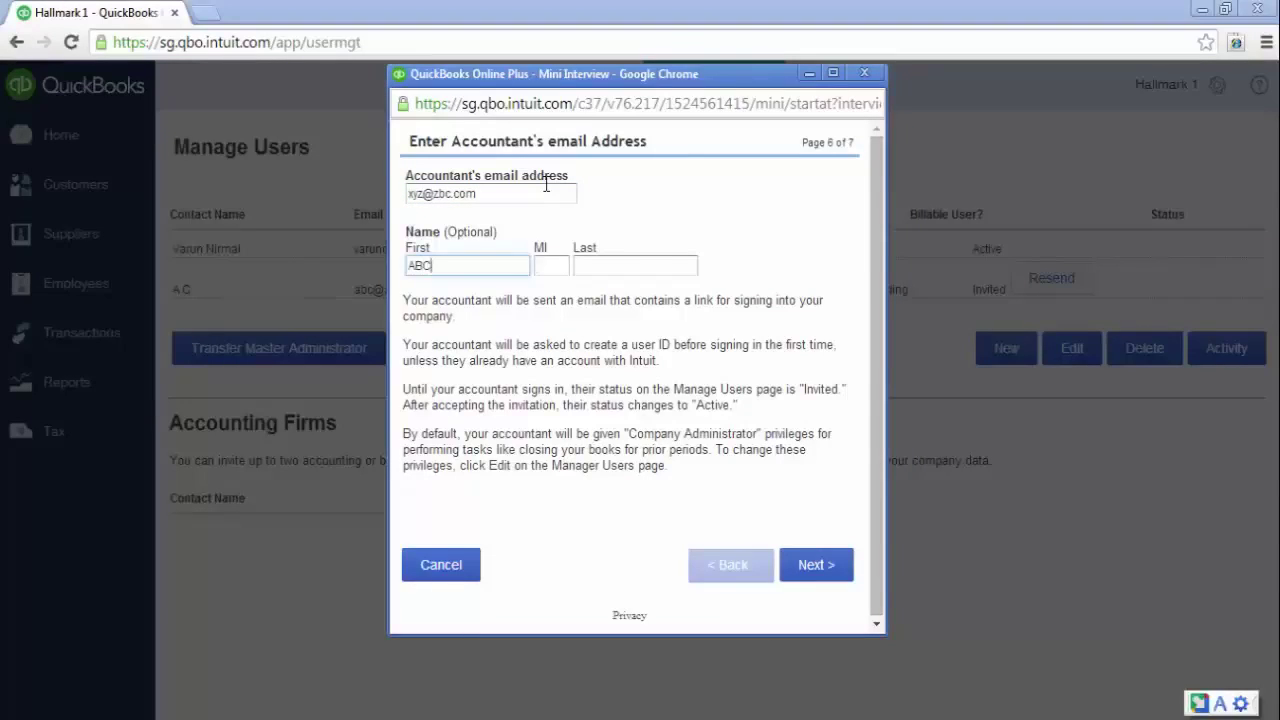
key(Tab)
key(Tab)
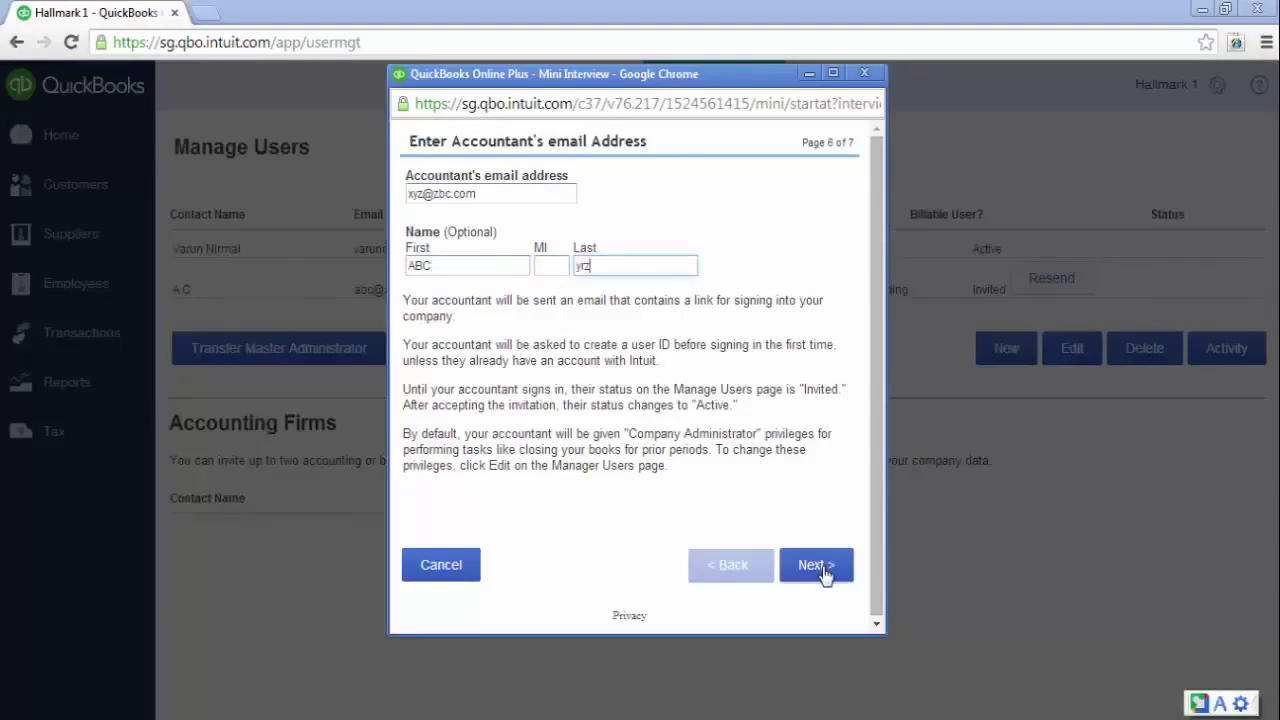
click(822, 566)
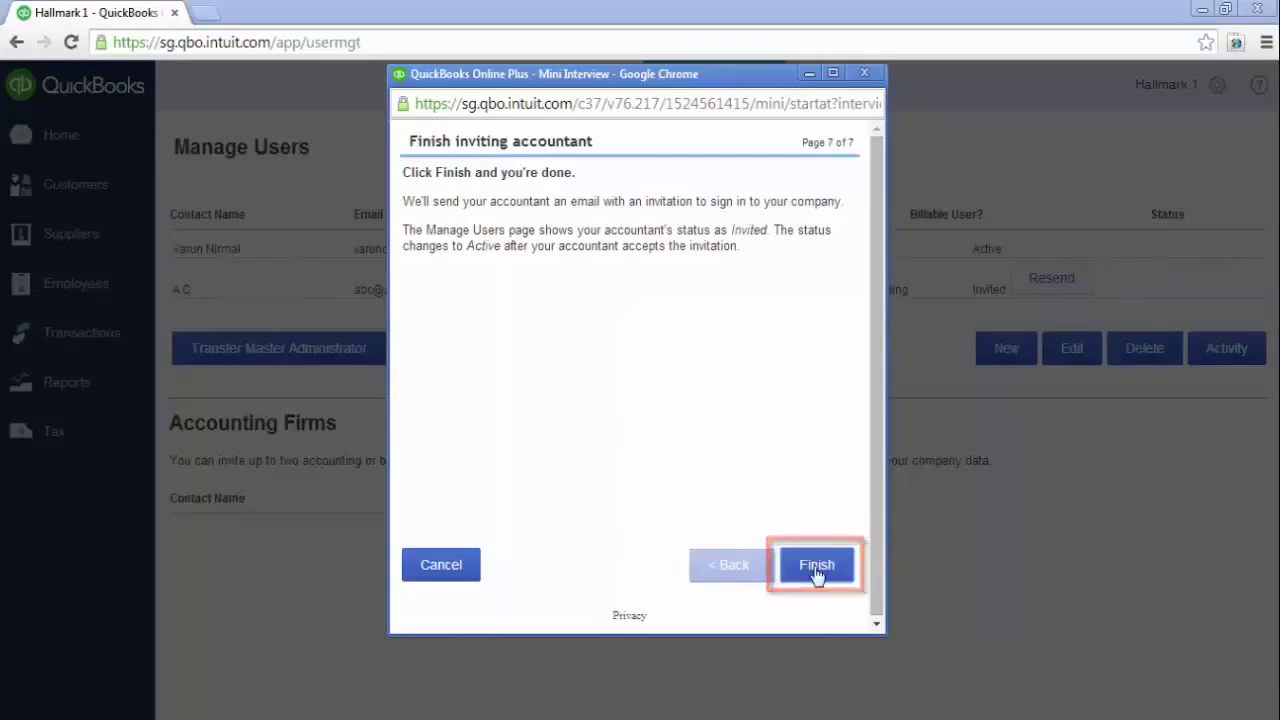
click(817, 566)
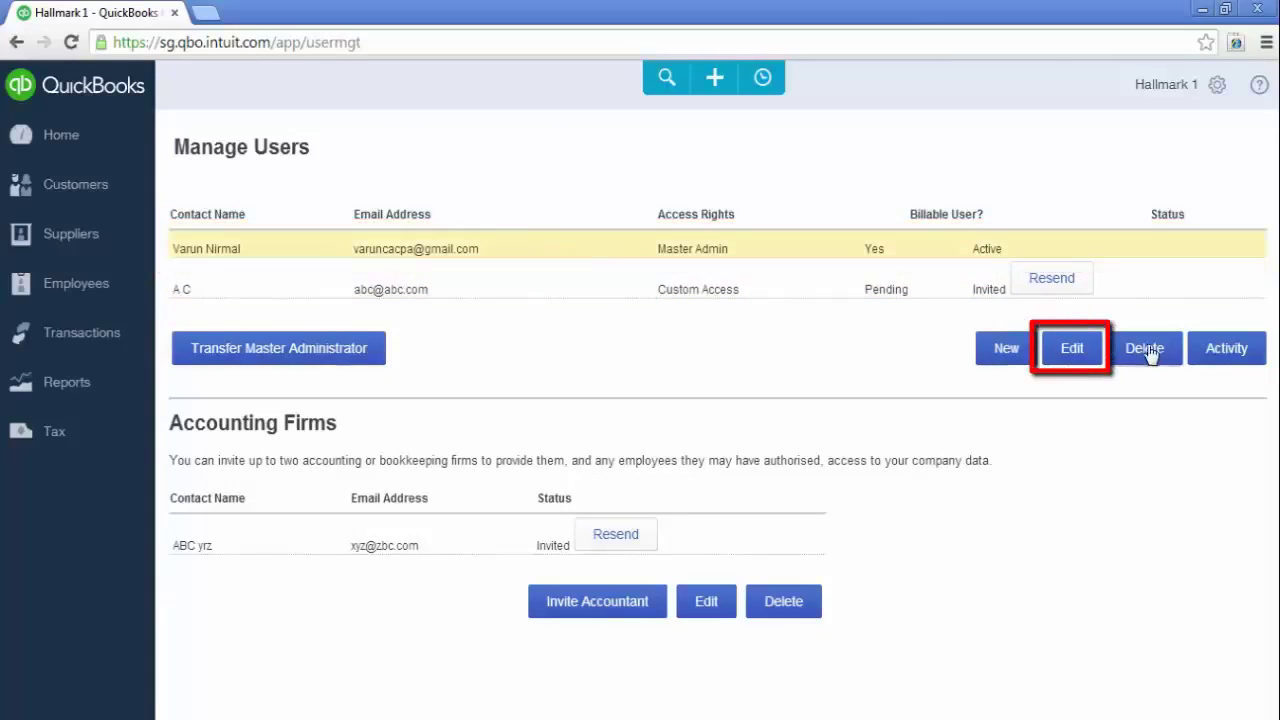
Change the limited-access user's access rights to Reports only and finish editing
click(1072, 349)
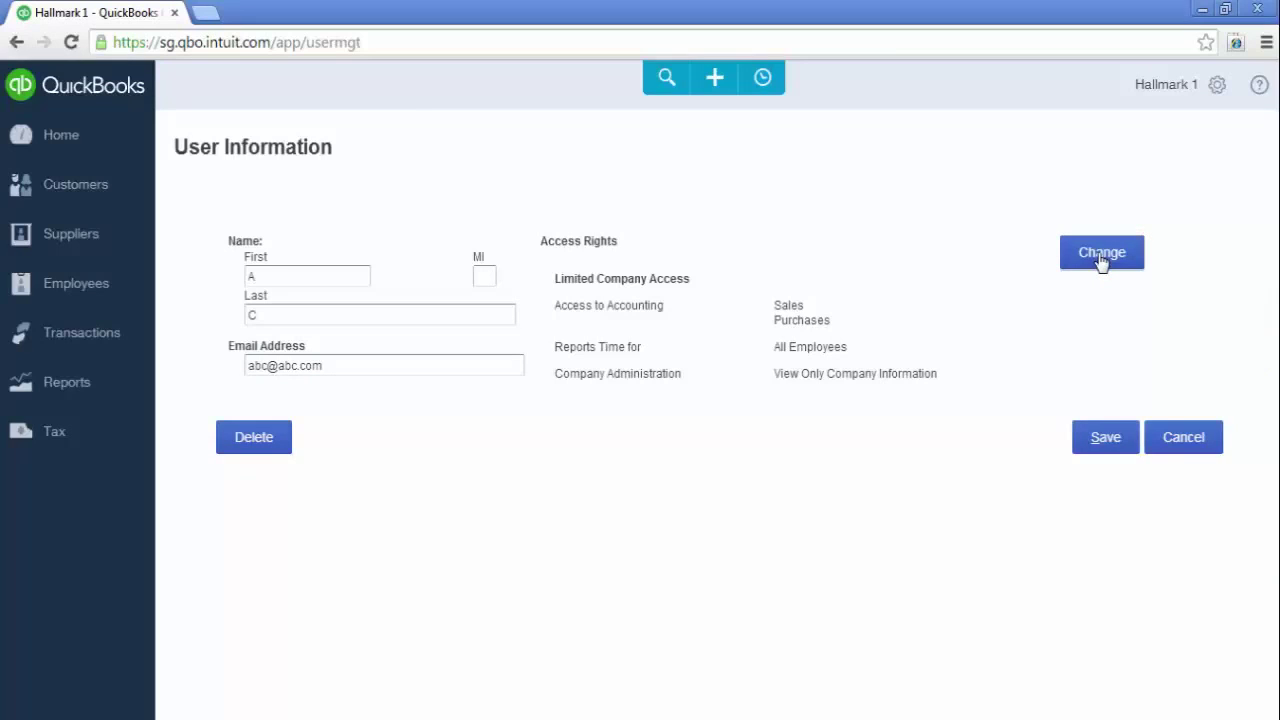
click(1101, 255)
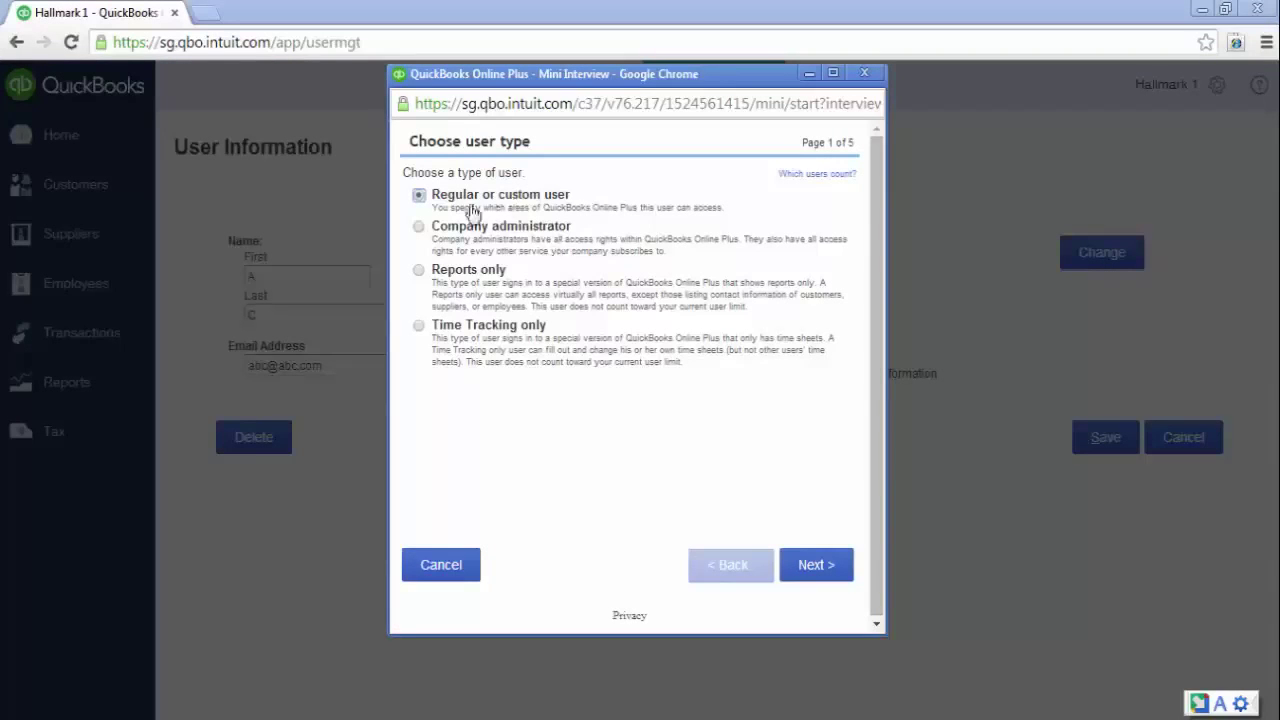
click(421, 272)
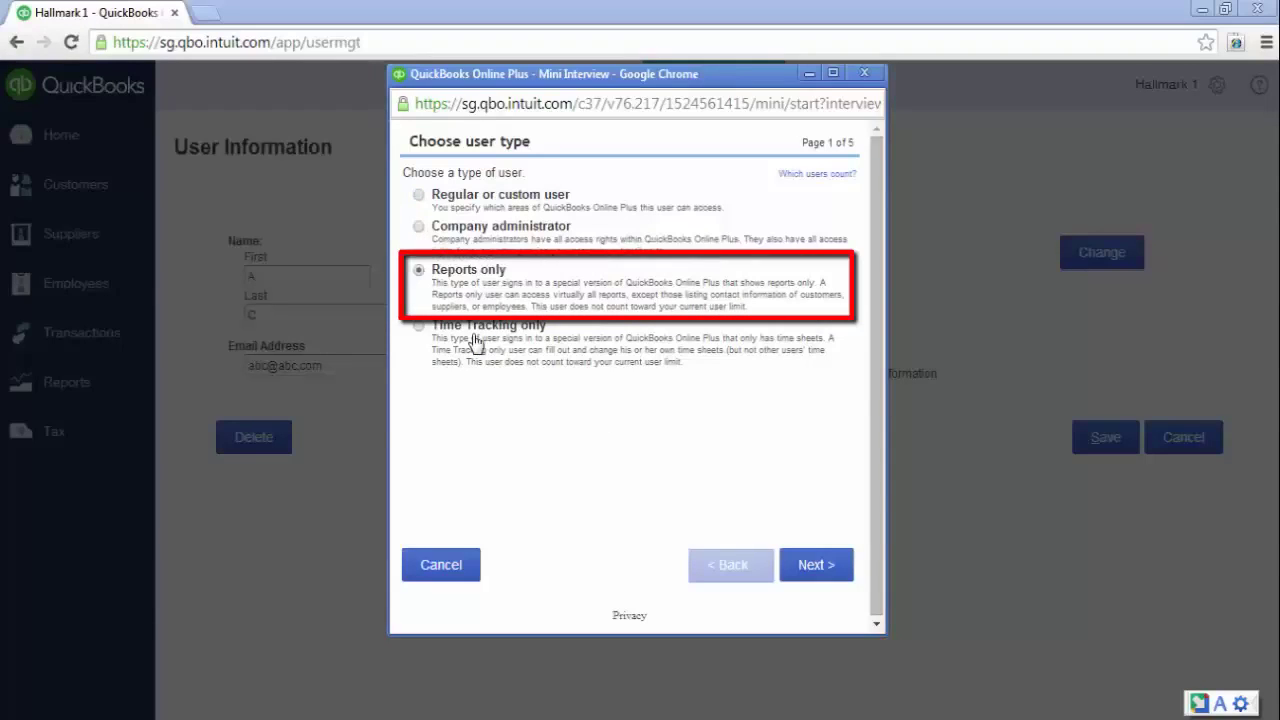
click(818, 566)
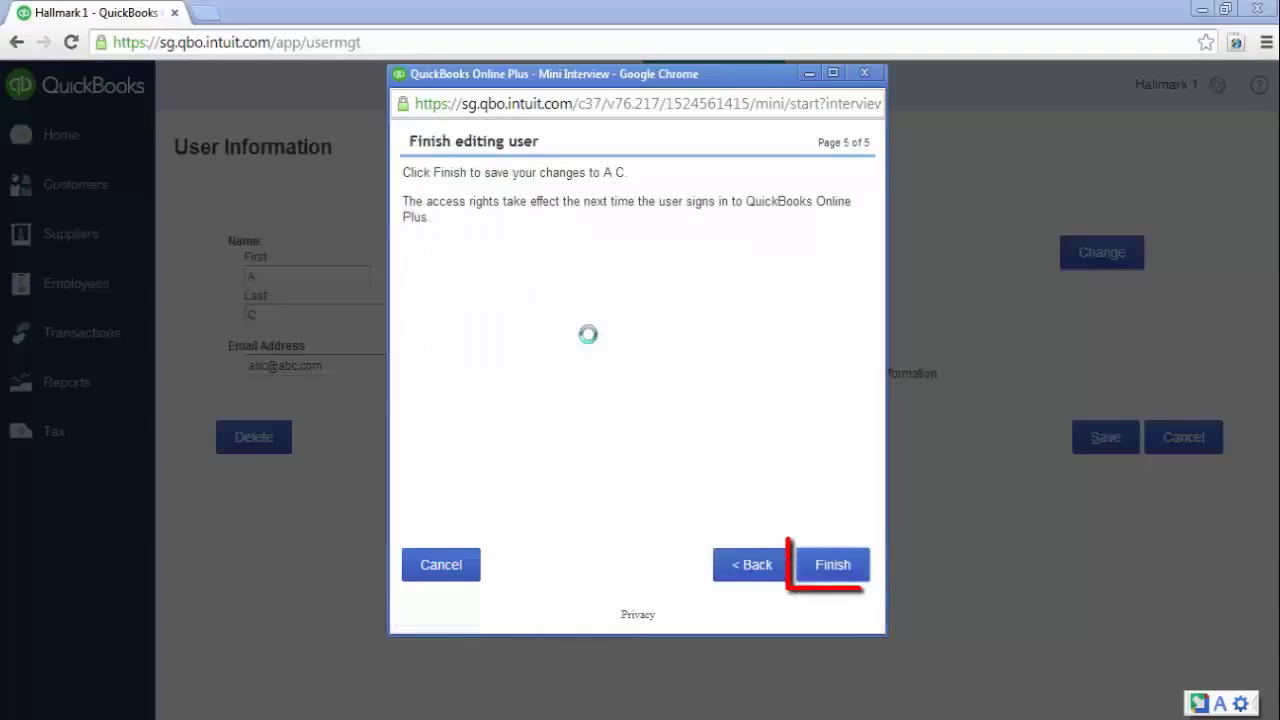
click(831, 576)
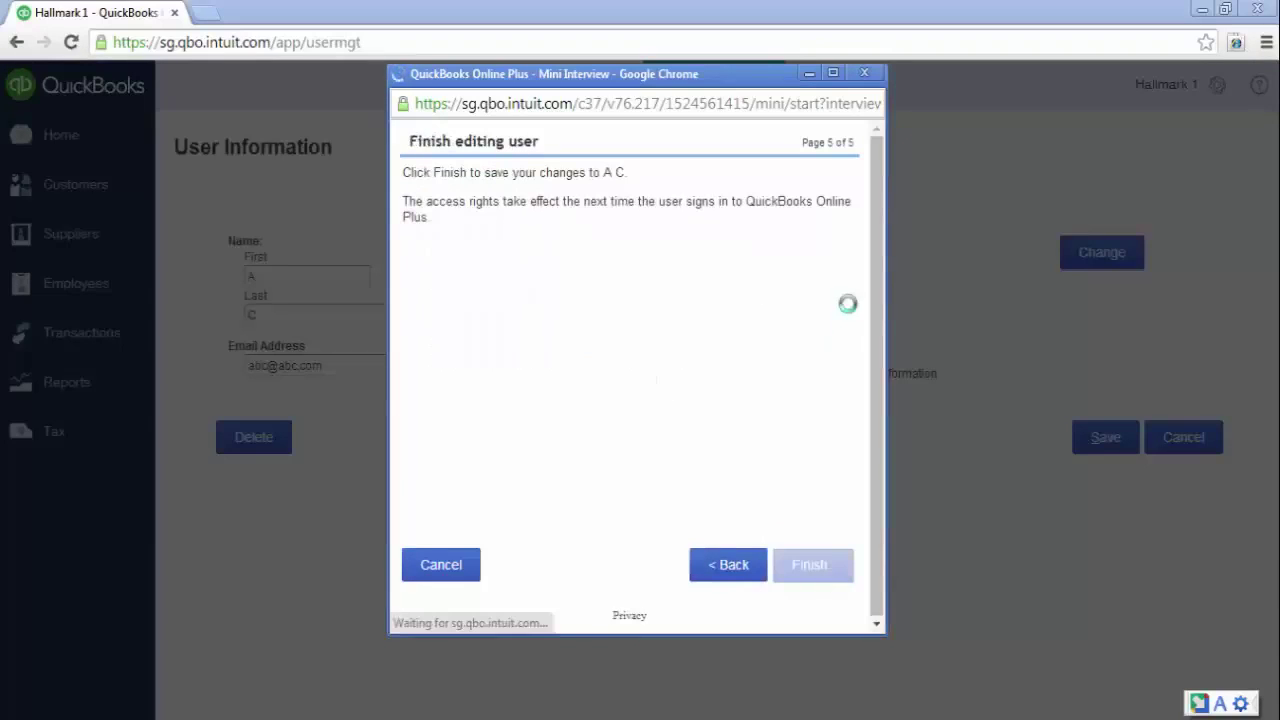